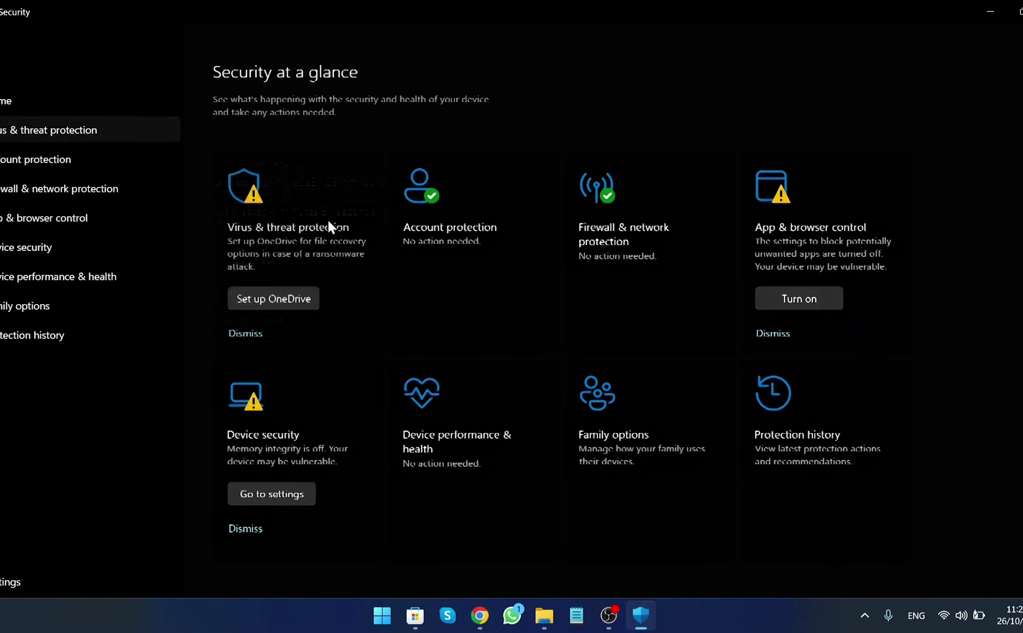
Launch Windows Security from the Start menu search.
{"action": "left_click", "coordinate": [327, 220]}
{"action": "left_click", "coordinate": [243, 290]}
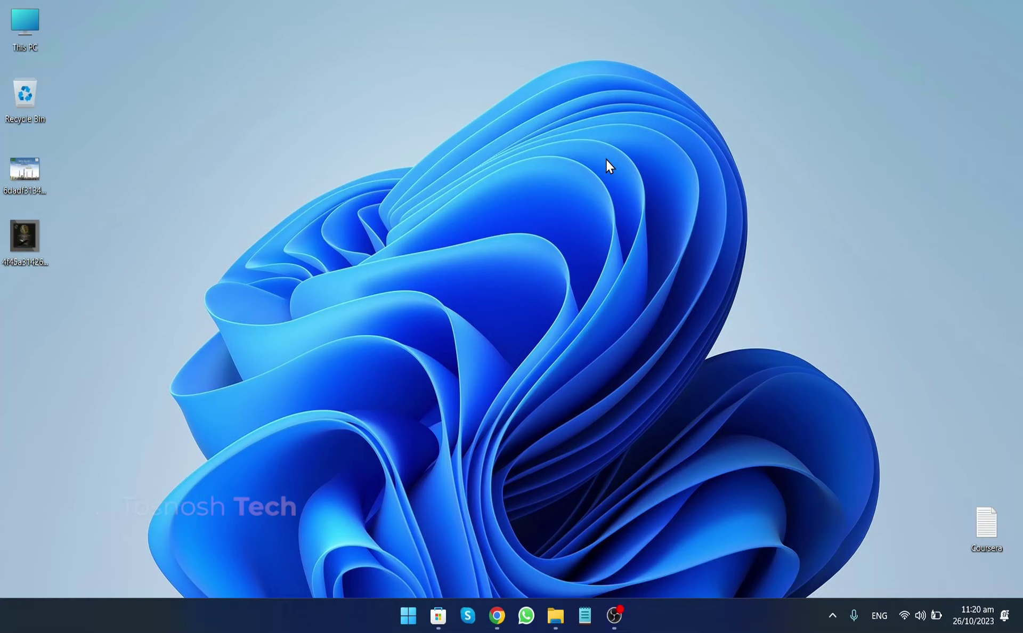
{"action": "key", "text": "super"}
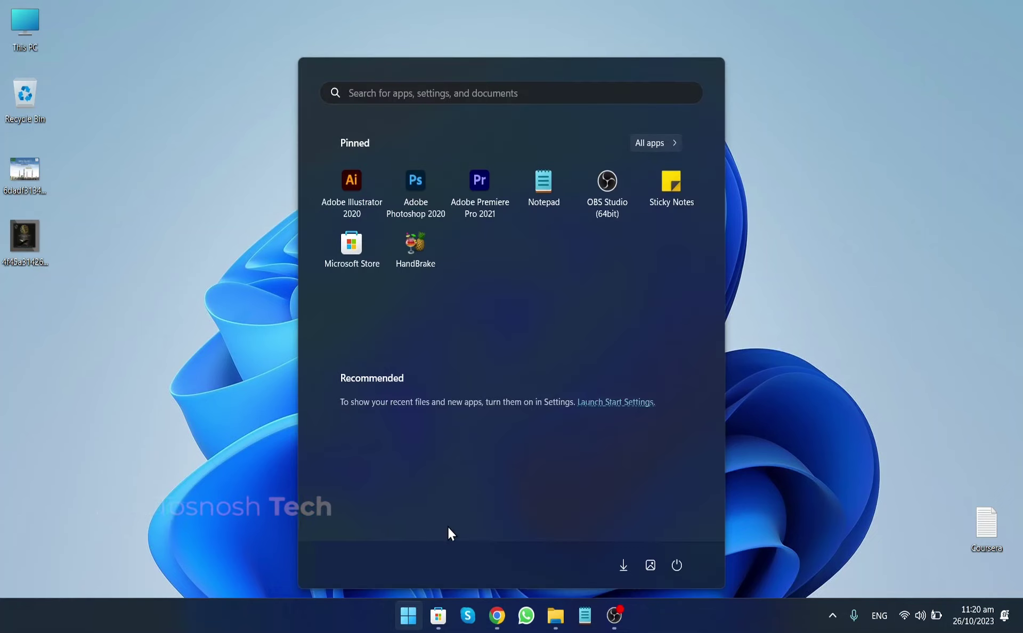
{"action": "type", "text": "windows security"}
{"action": "left_click", "coordinate": [406, 204]}
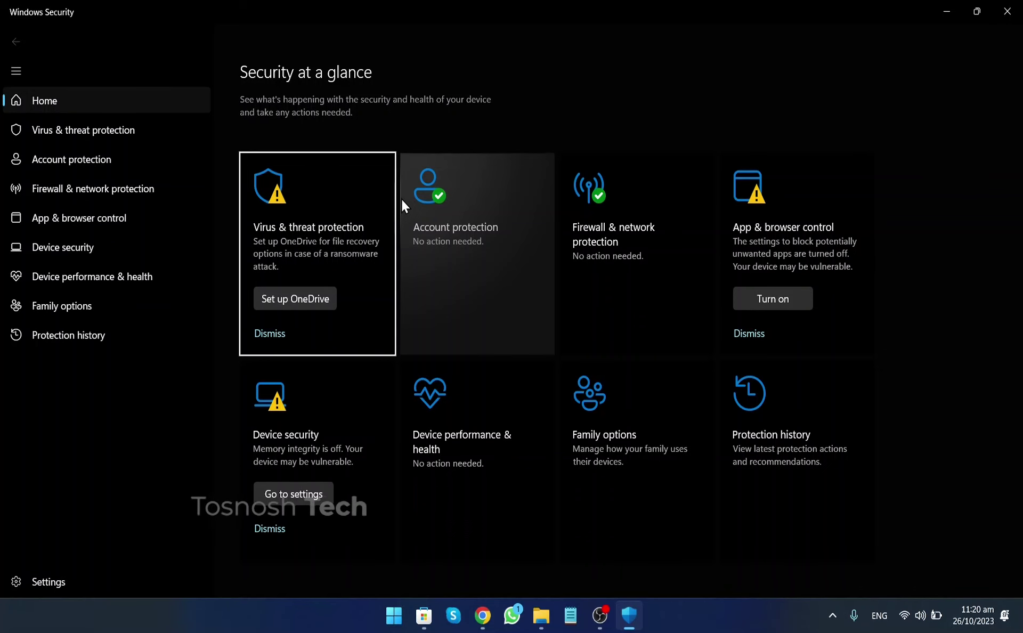
Select Full scan in the Virus & threat protection scan options.
{"action": "left_click", "coordinate": [345, 220]}
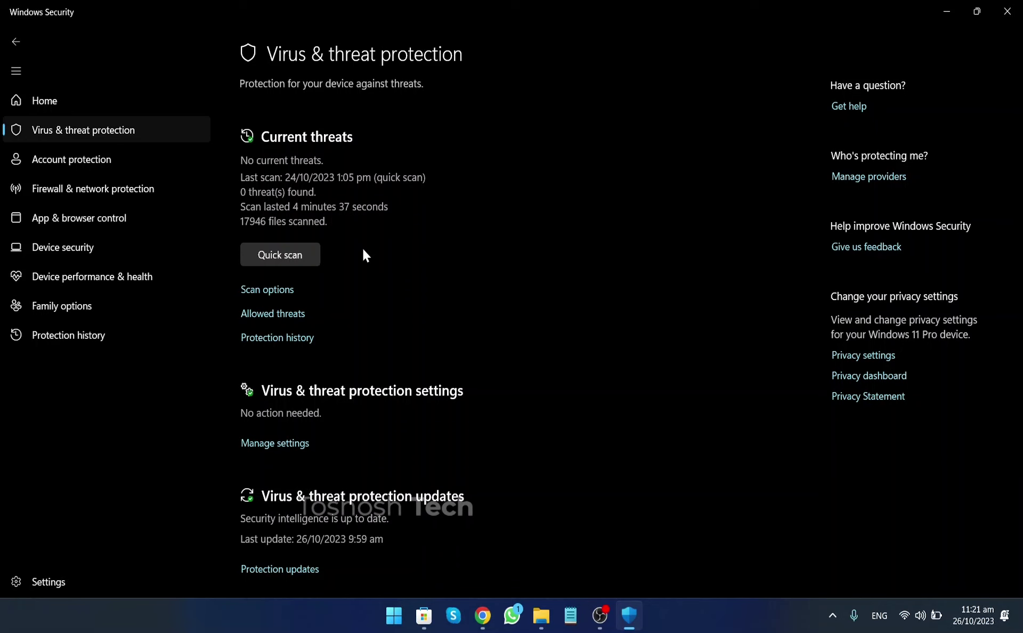
{"action": "scroll", "coordinate": [361, 249], "scroll_direction": "down", "scroll_amount": 2}
{"action": "scroll", "coordinate": [362, 248], "scroll_direction": "up", "scroll_amount": 2}
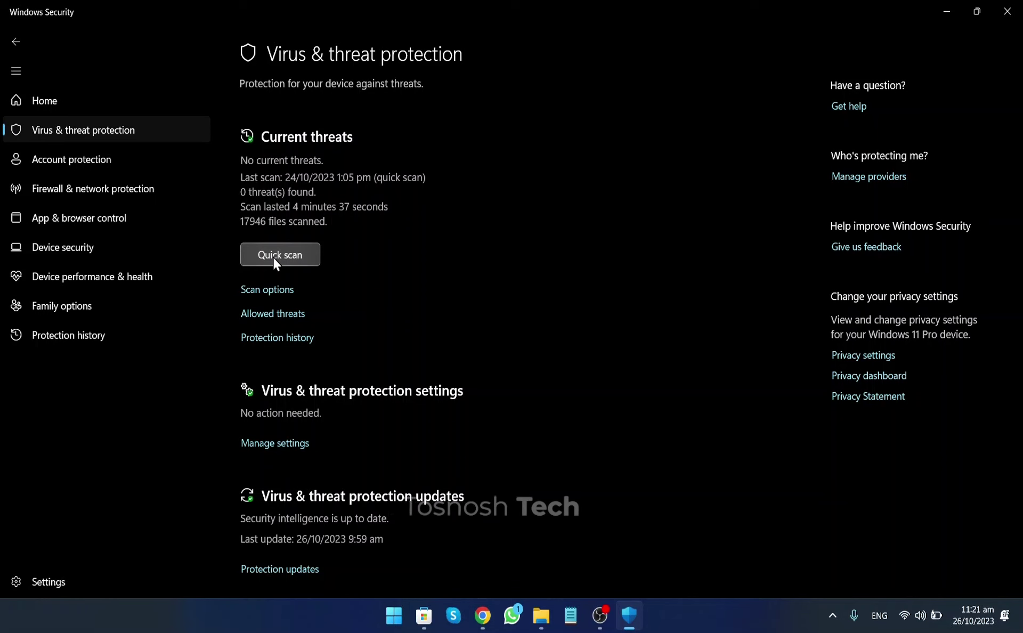
{"action": "left_click", "coordinate": [267, 289]}
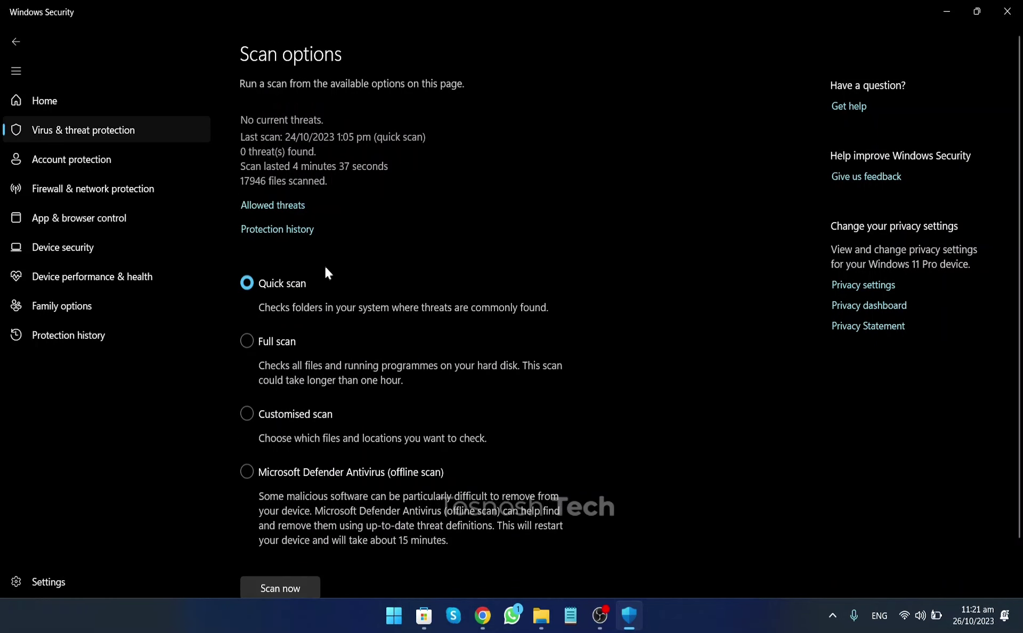
{"action": "left_click", "coordinate": [264, 341]}
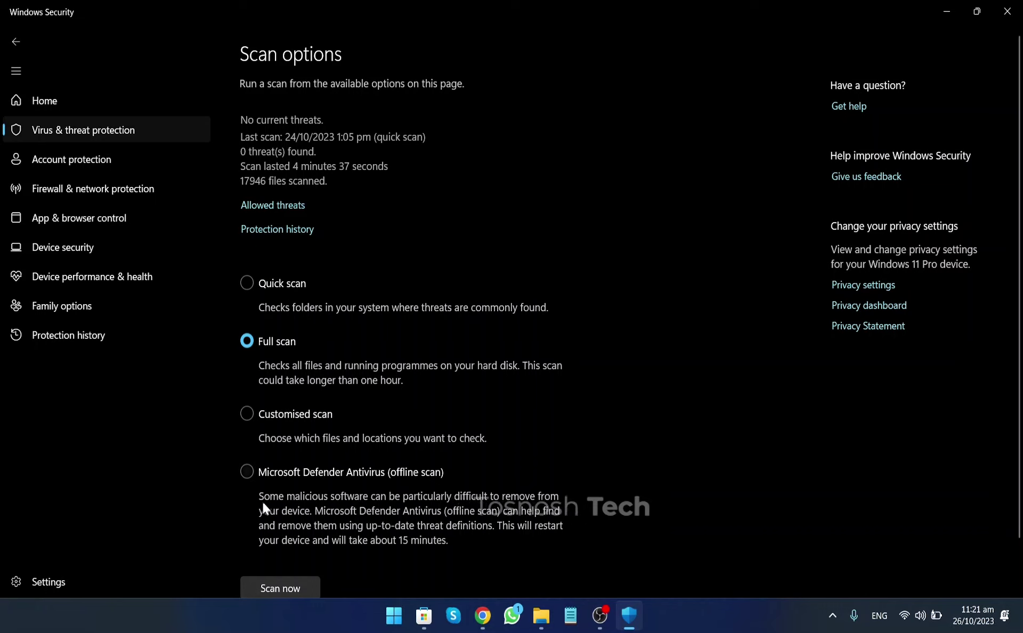
Start the selected Full scan with Scan now.
{"action": "left_click", "coordinate": [258, 586]}
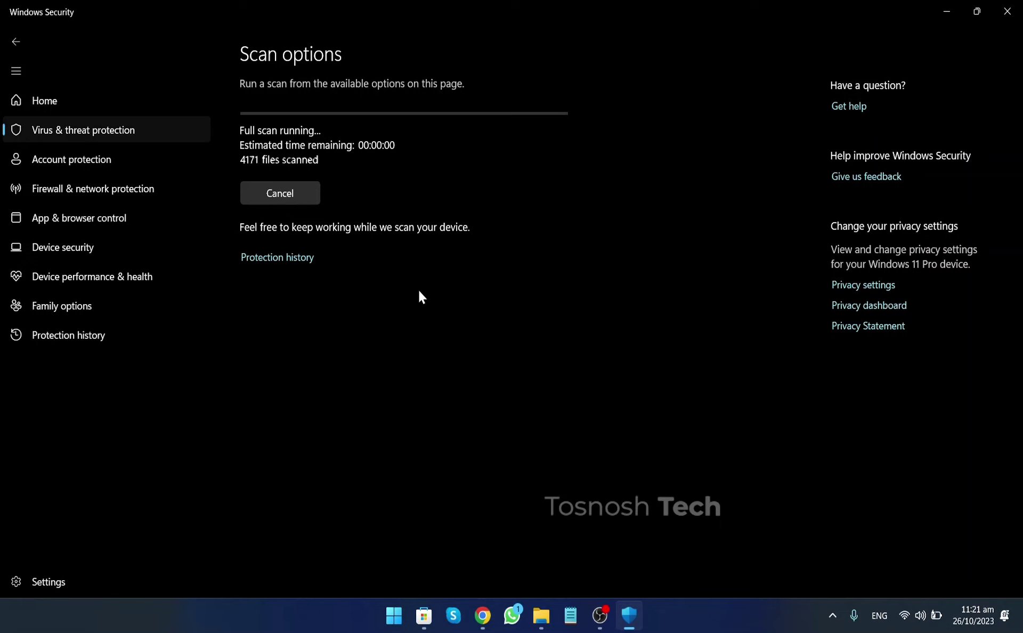